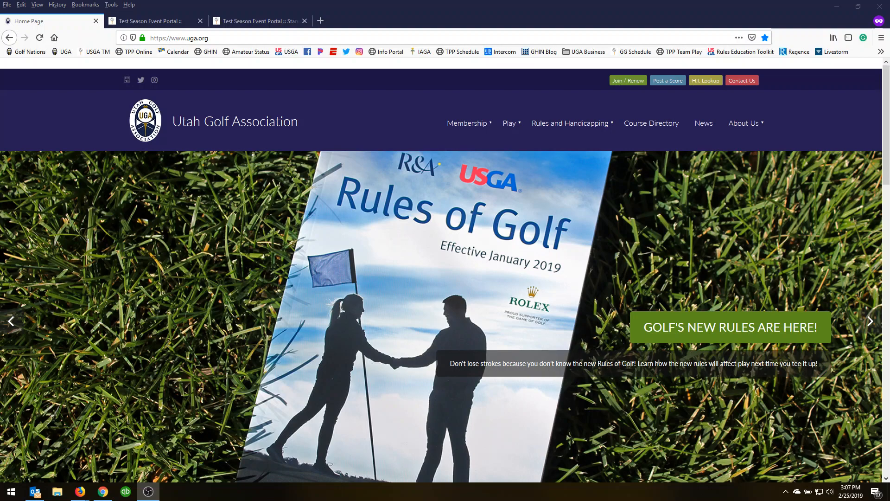
Open the UGA Team Play Leagues page and bring up the links for the men's and women's leagues
{"action": "mouse_move", "coordinate": [512, 127]}
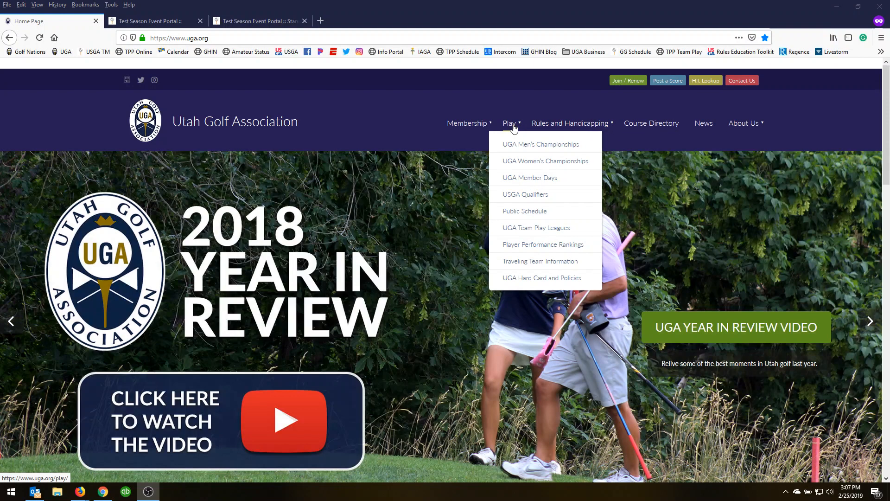
{"action": "left_click", "coordinate": [549, 230]}
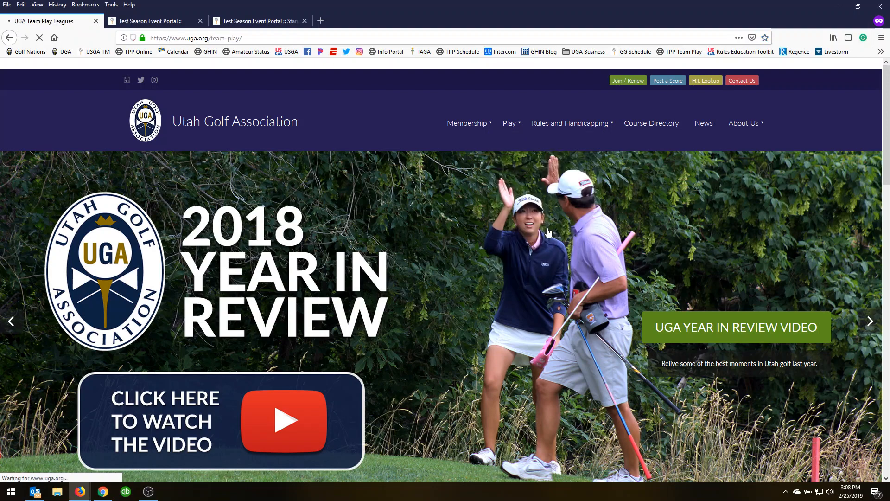
{"action": "scroll", "coordinate": [548, 232], "scroll_direction": "down", "scroll_amount": 4}
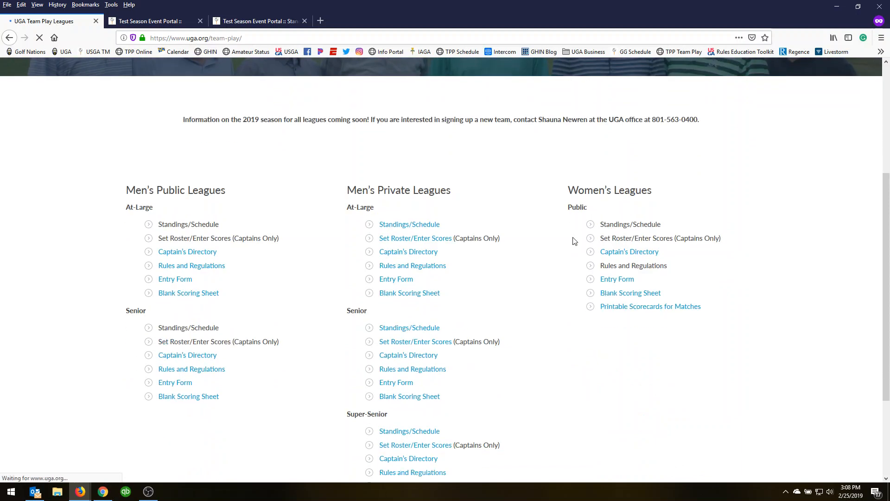
{"action": "scroll", "coordinate": [574, 241], "scroll_direction": "down", "scroll_amount": 1}
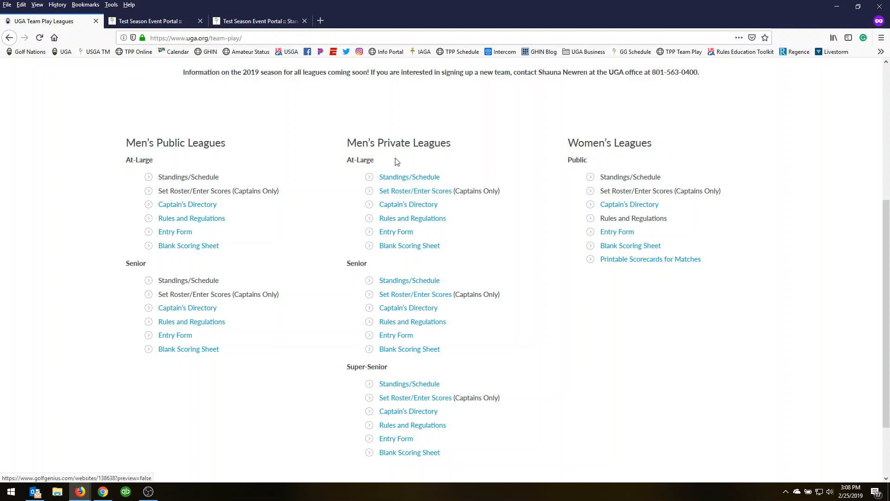
Sign in to the Test Season Event Portal with the prefilled credentials and open the match schedule
{"action": "left_click", "coordinate": [169, 21]}
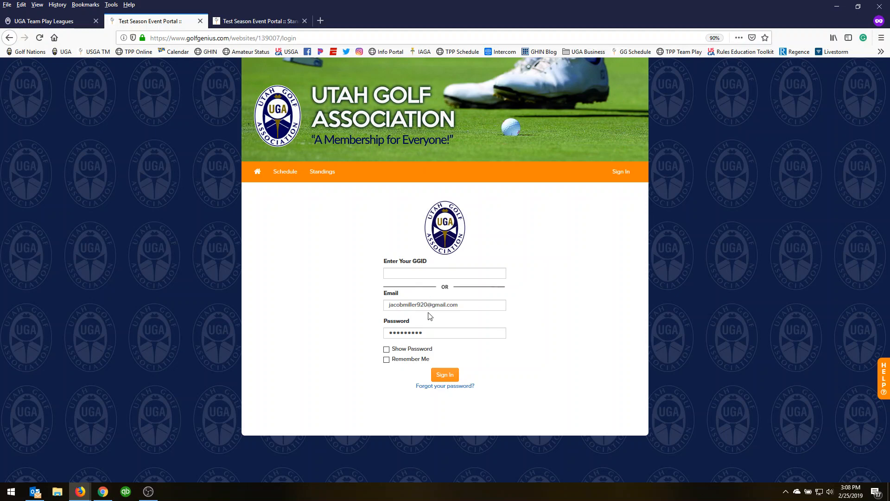
{"action": "left_click", "coordinate": [444, 374]}
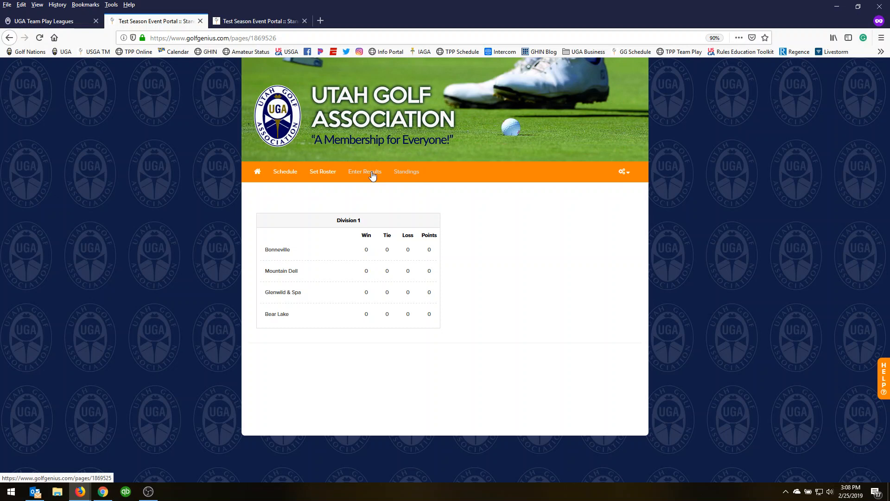
{"action": "left_click", "coordinate": [283, 175]}
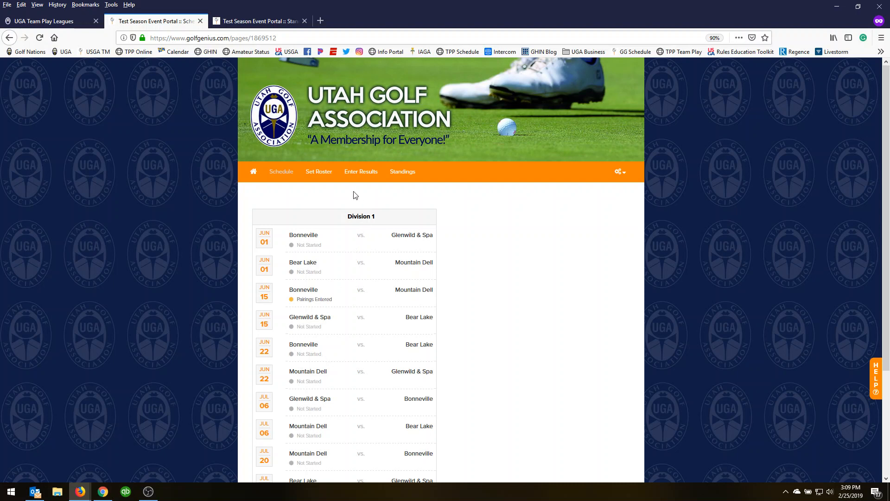
Open the Bonneville team's roster for editing in the Bonneville vs Mountain Dell round dated 06/15/2019
{"action": "left_click", "coordinate": [322, 180]}
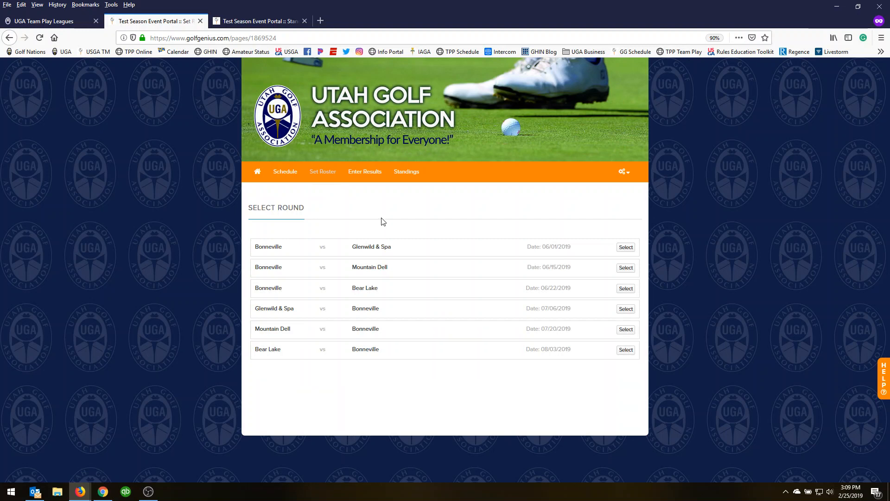
{"action": "left_click", "coordinate": [627, 269]}
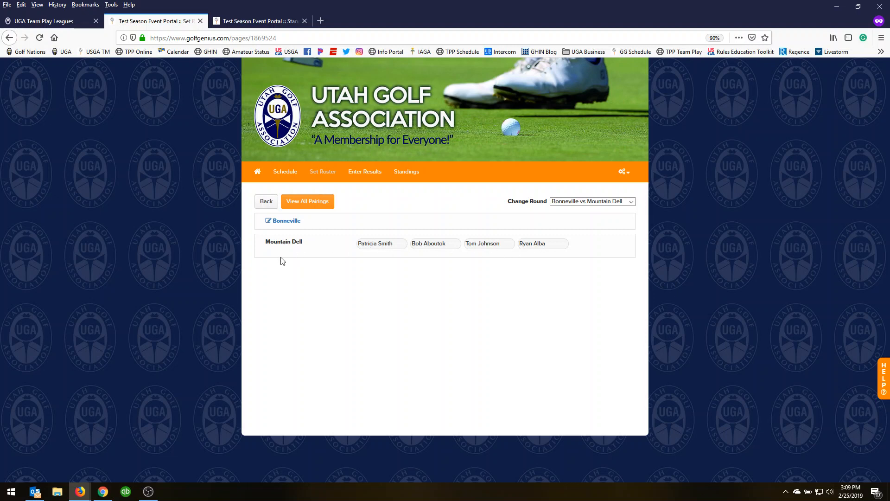
{"action": "left_click", "coordinate": [288, 225]}
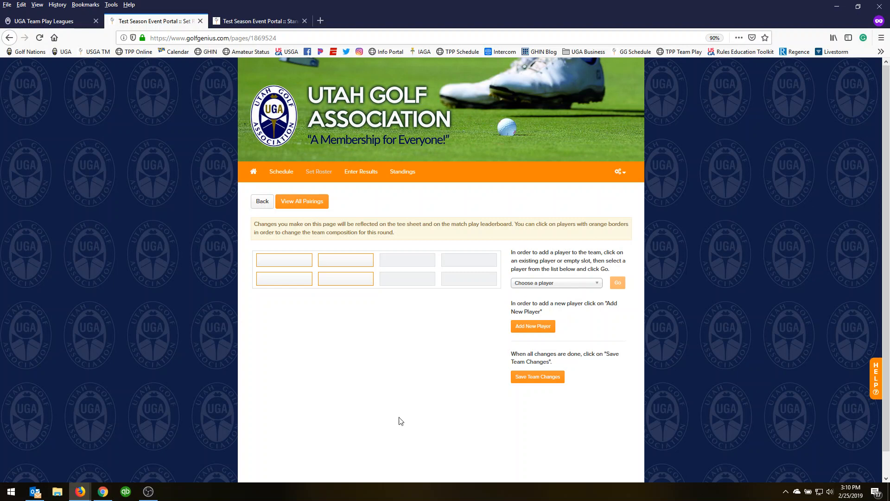
Check which players can be chosen for the Bonneville roster
{"action": "left_click", "coordinate": [103, 491]}
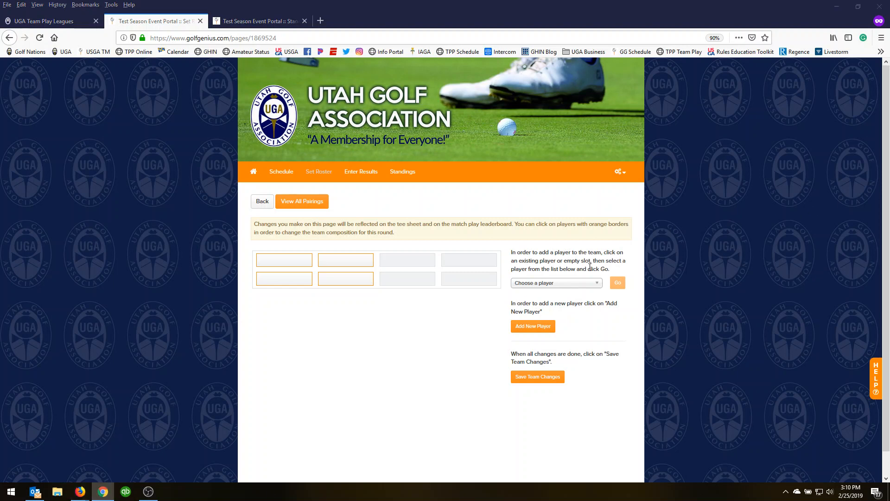
{"action": "left_click", "coordinate": [564, 283]}
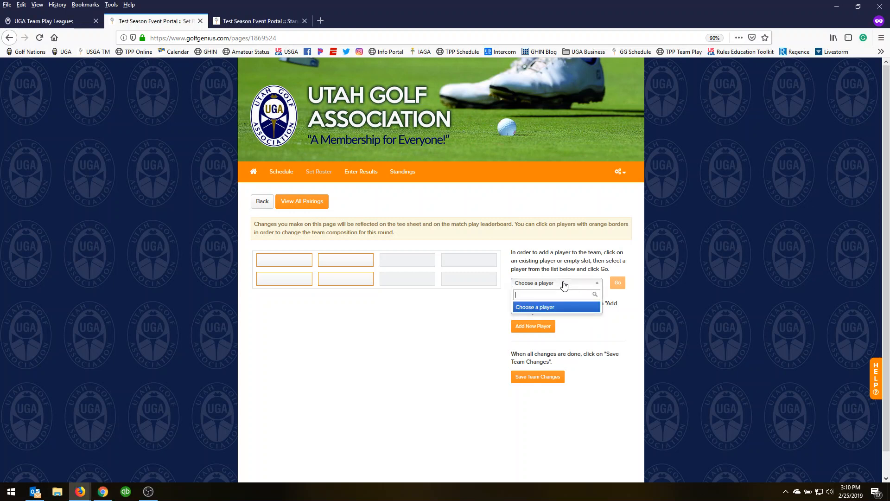
{"action": "left_click", "coordinate": [564, 284]}
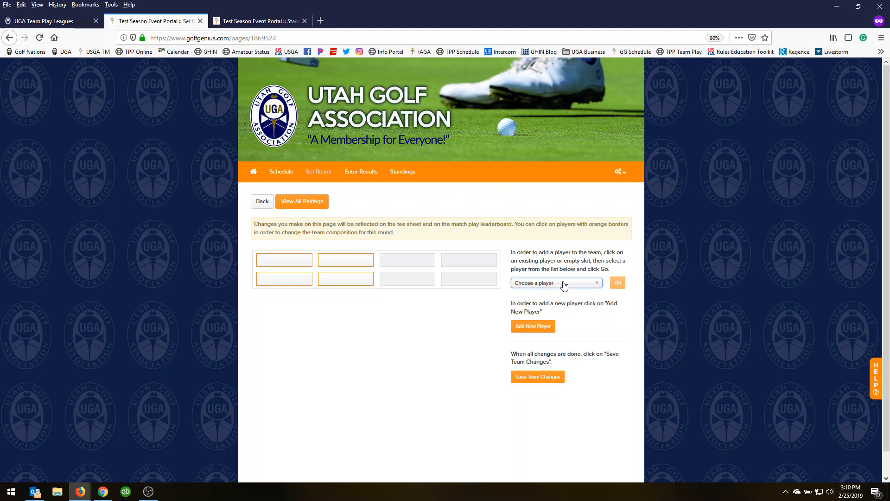
Search for a new player by last name and add a match to the Bonneville team
{"action": "left_click", "coordinate": [534, 328]}
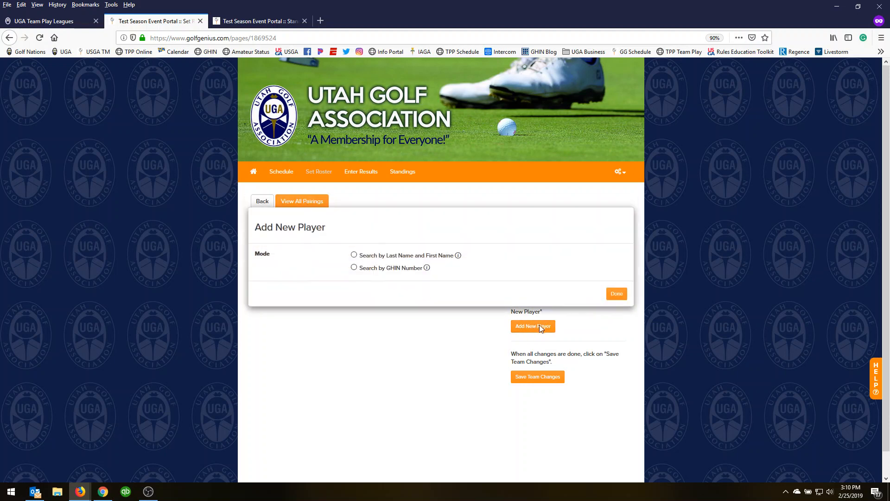
{"action": "left_click", "coordinate": [355, 255]}
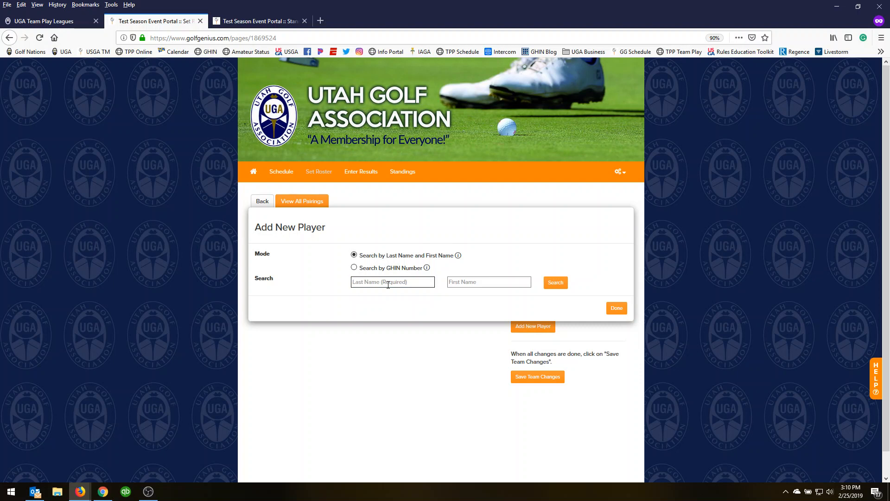
{"action": "type", "text": "smith"}
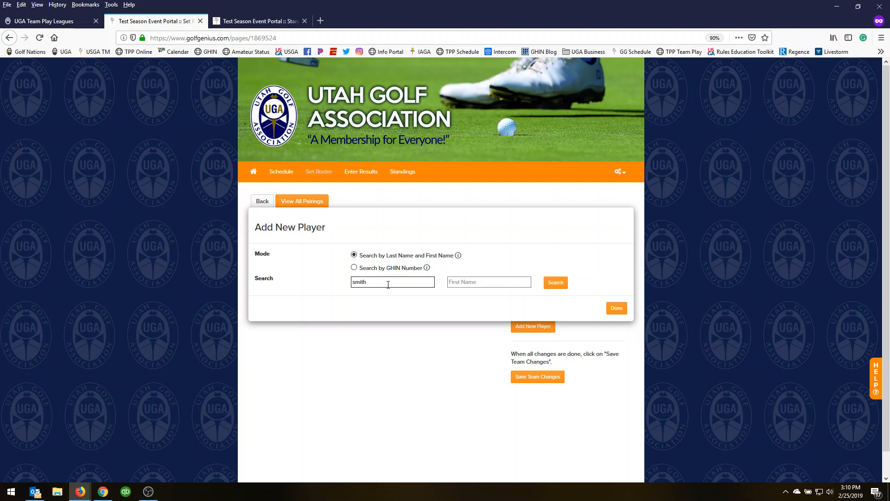
{"action": "left_click", "coordinate": [553, 284]}
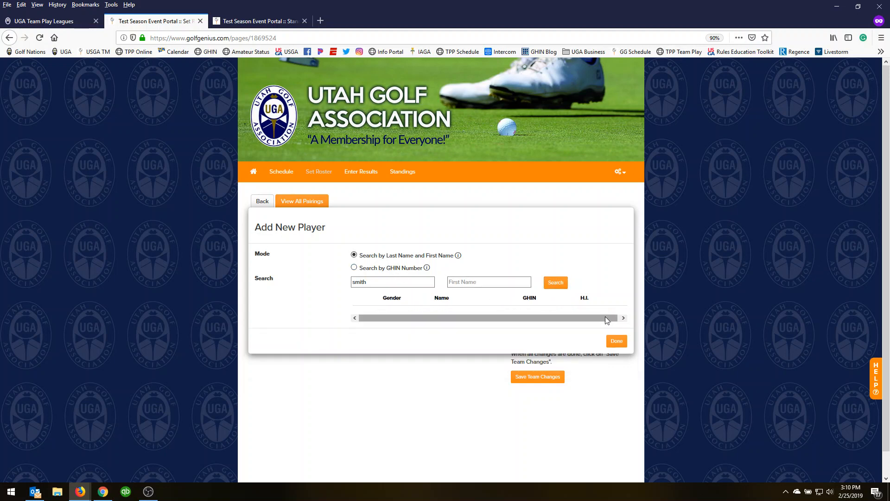
{"action": "left_click", "coordinate": [616, 341]}
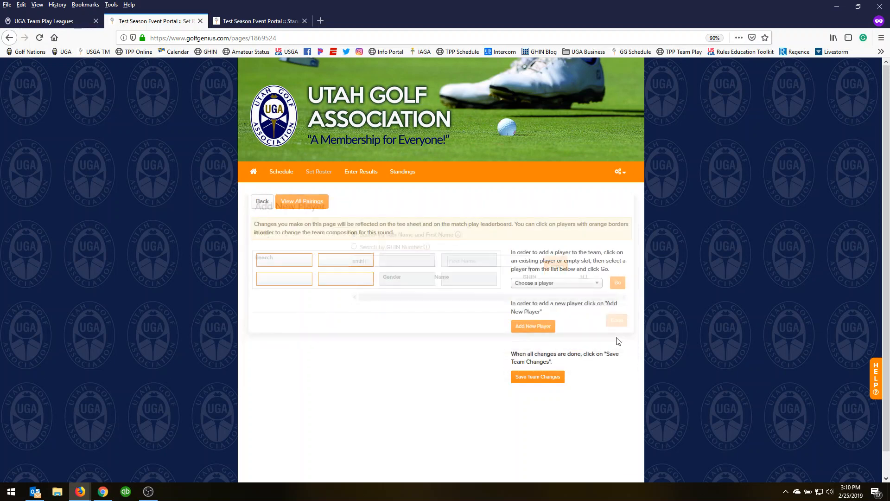
Review the selectable team players for the newly added player
{"action": "left_click", "coordinate": [575, 283]}
{"action": "left_click", "coordinate": [575, 283]}
{"action": "left_click", "coordinate": [575, 284]}
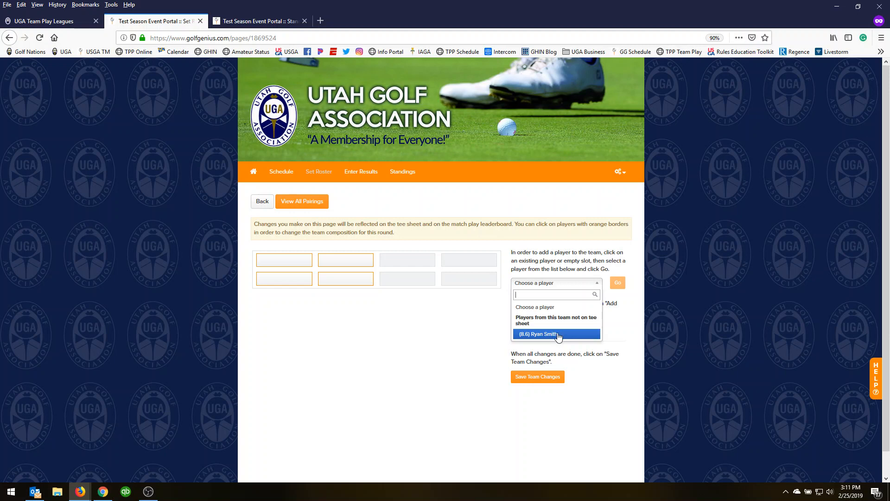
{"action": "left_click", "coordinate": [595, 347]}
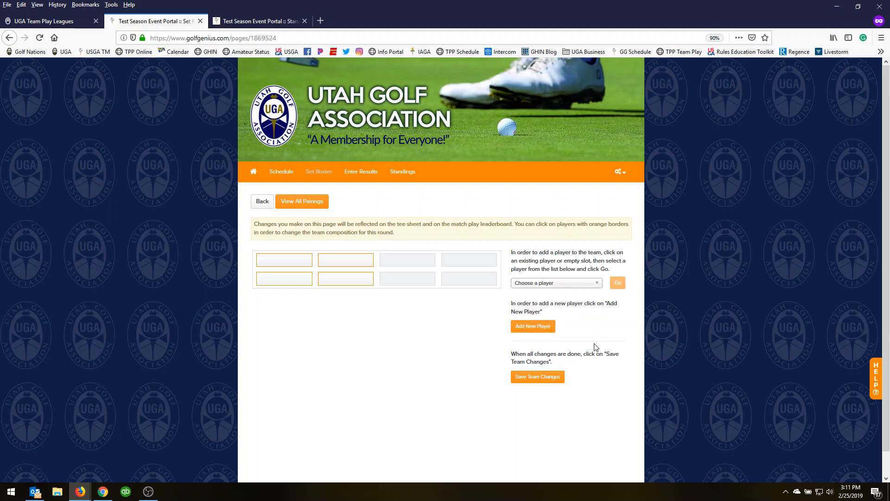
Search for new players by a second last name and add both matching players to the team
{"action": "left_click", "coordinate": [535, 326]}
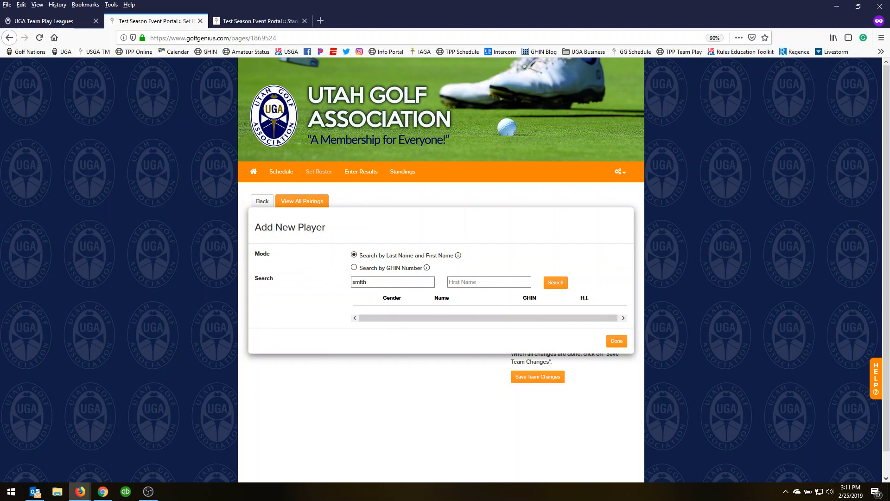
{"action": "left_click_drag", "start_coordinate": [367, 282], "coordinate": [332, 277]}
{"action": "key", "text": "BackSpace"}
{"action": "type", "text": "miller"}
{"action": "left_click", "coordinate": [554, 283]}
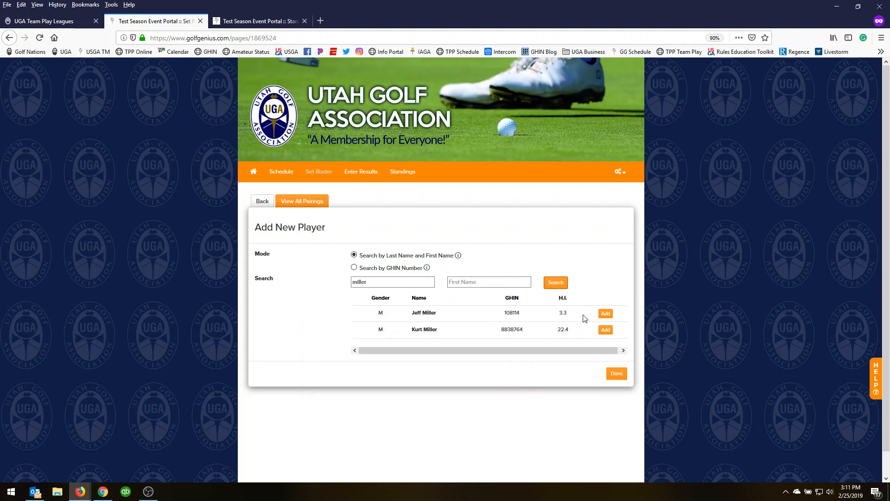
{"action": "left_click", "coordinate": [606, 314]}
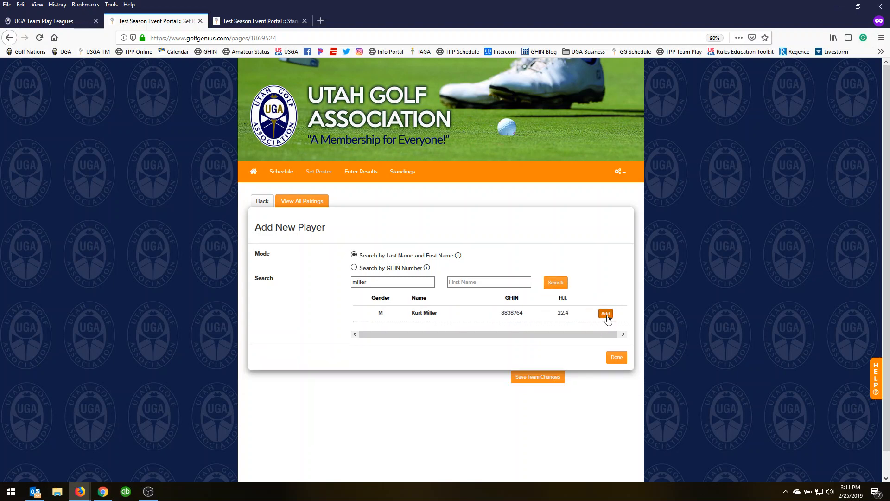
{"action": "left_click", "coordinate": [605, 316]}
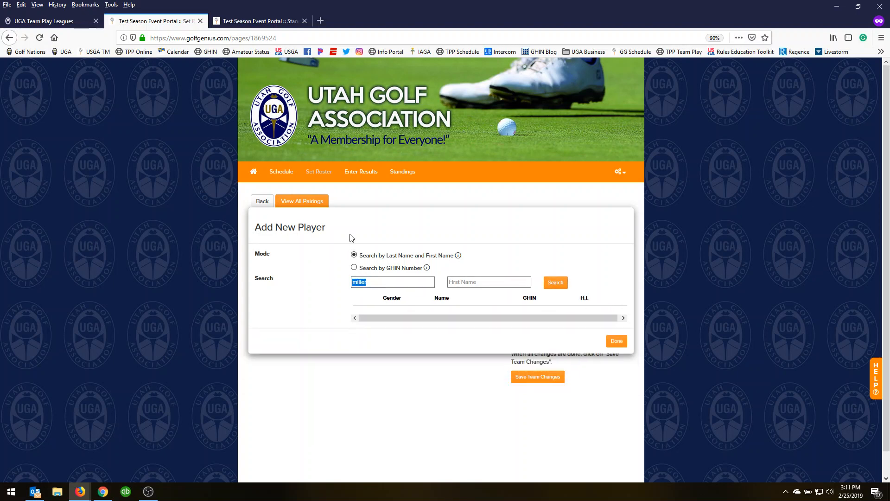
Search by a third last name, add every matching player to the team, and finish adding players
{"action": "type", "text": "johnson"}
{"action": "left_click", "coordinate": [555, 283]}
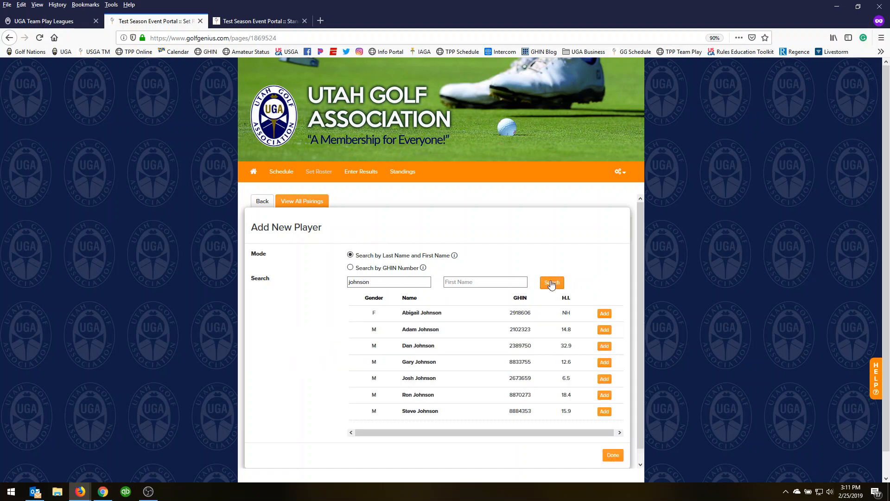
{"action": "left_click", "coordinate": [610, 316]}
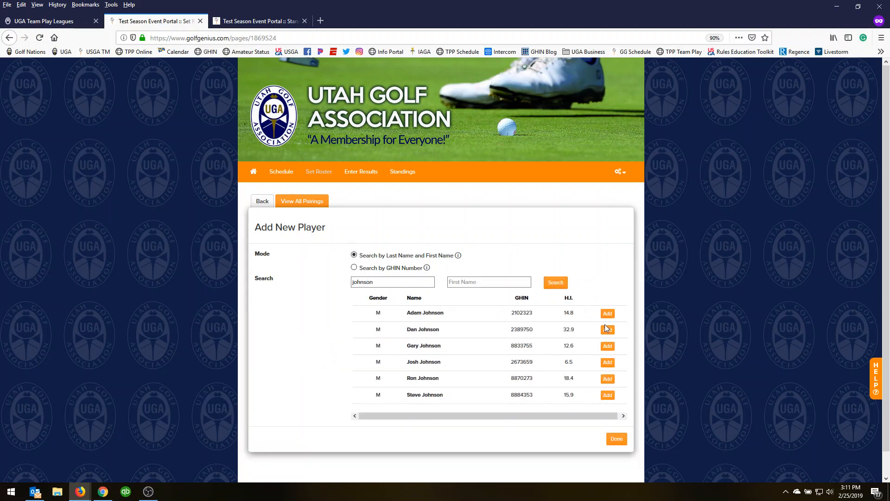
{"action": "left_click", "coordinate": [608, 315]}
{"action": "left_click", "coordinate": [606, 317]}
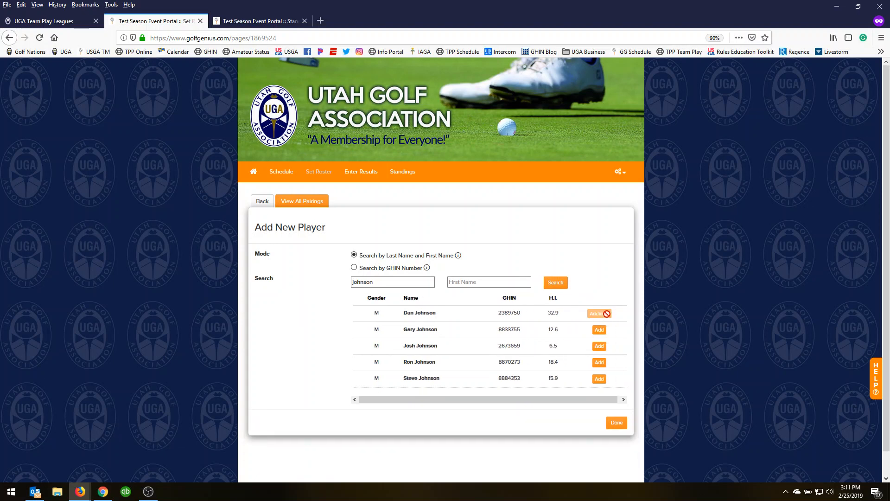
{"action": "left_click", "coordinate": [606, 315]}
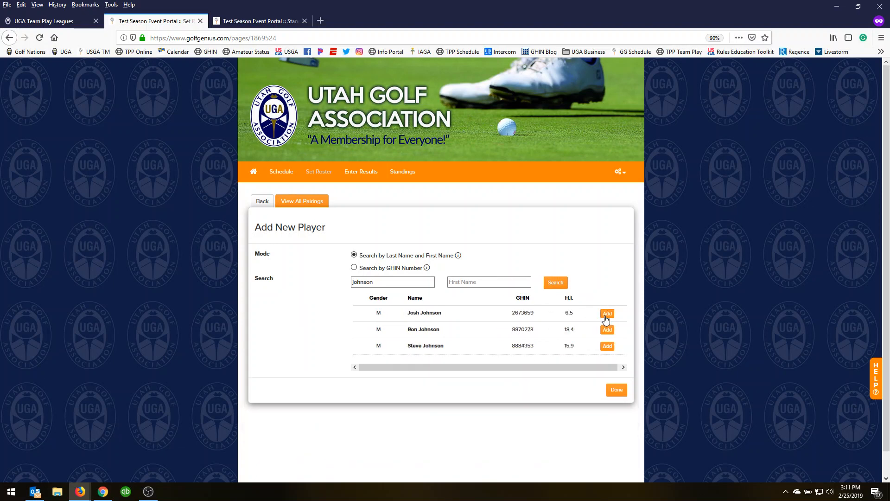
{"action": "left_click", "coordinate": [606, 317]}
{"action": "left_click", "coordinate": [607, 315]}
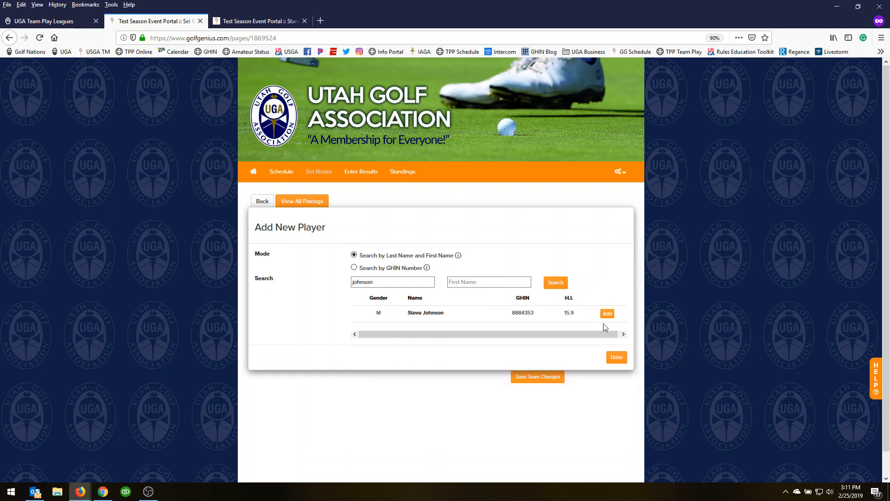
{"action": "left_click", "coordinate": [607, 315]}
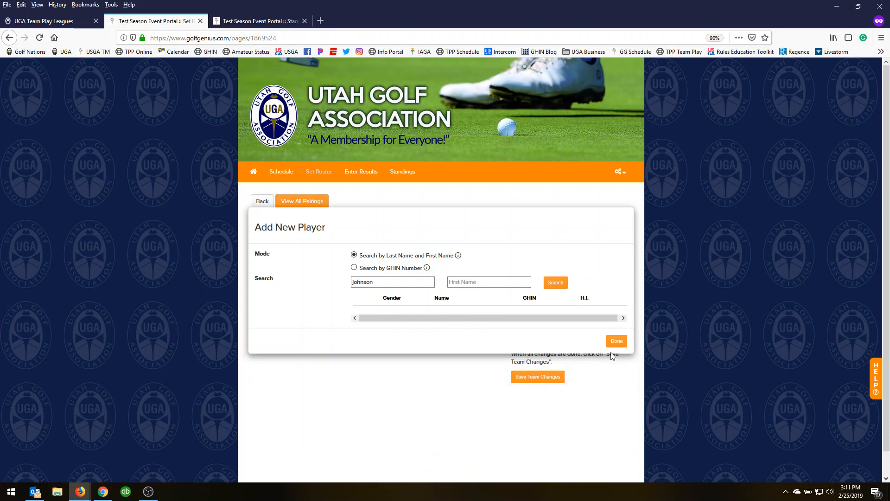
{"action": "left_click", "coordinate": [616, 342]}
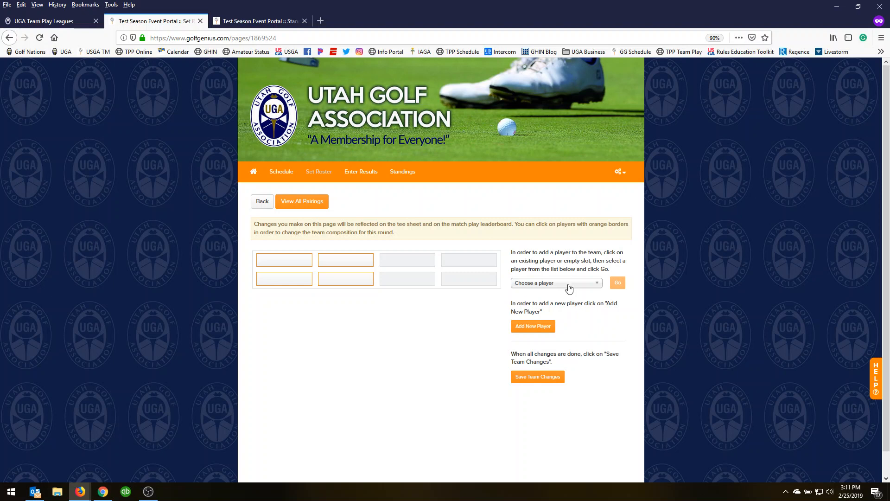
Assign the player with the 8.6 handicap index to the first empty slot in the upper row
{"action": "left_click", "coordinate": [289, 261]}
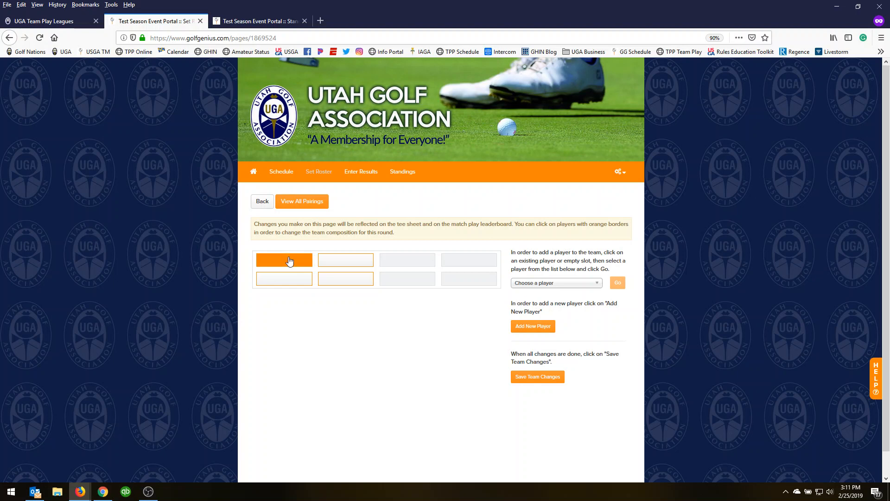
{"action": "left_click", "coordinate": [572, 286]}
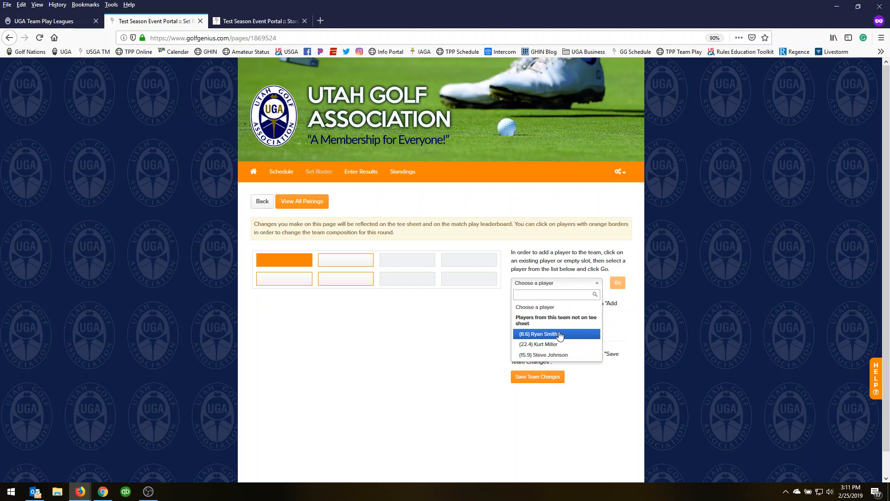
{"action": "left_click", "coordinate": [560, 334]}
{"action": "left_click", "coordinate": [617, 284]}
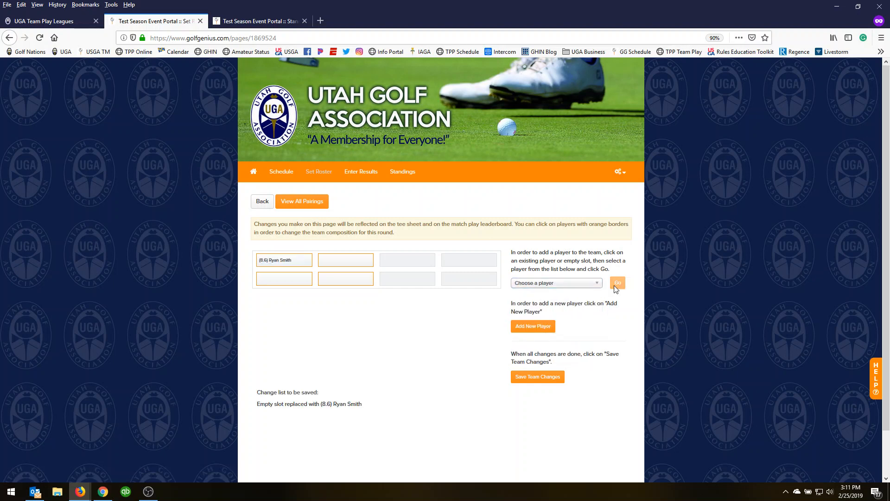
Assign the player with the 22.4 handicap index to the second slot in the upper row
{"action": "left_click", "coordinate": [340, 262]}
{"action": "left_click", "coordinate": [541, 283]}
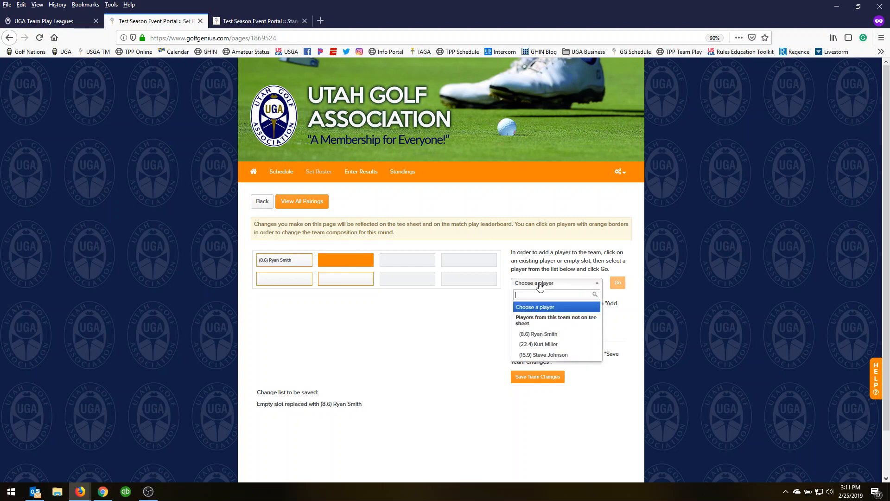
{"action": "left_click", "coordinate": [551, 345]}
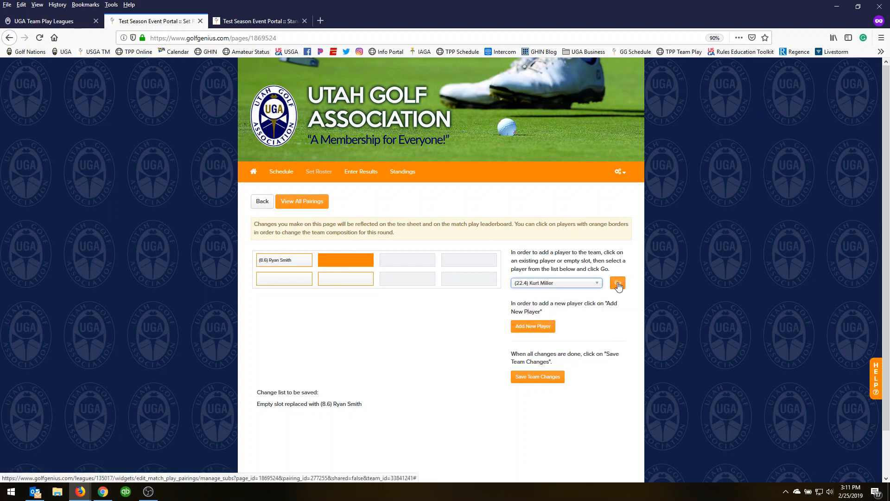
{"action": "left_click", "coordinate": [618, 284]}
Assign the player with the 15.9 handicap index to the first slot in the lower row
{"action": "left_click", "coordinate": [300, 287]}
{"action": "left_click", "coordinate": [534, 284]}
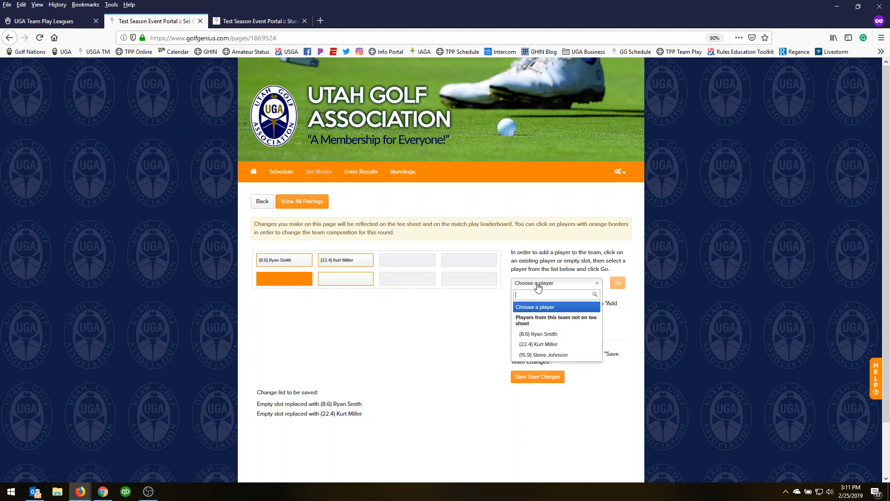
{"action": "left_click", "coordinate": [546, 355]}
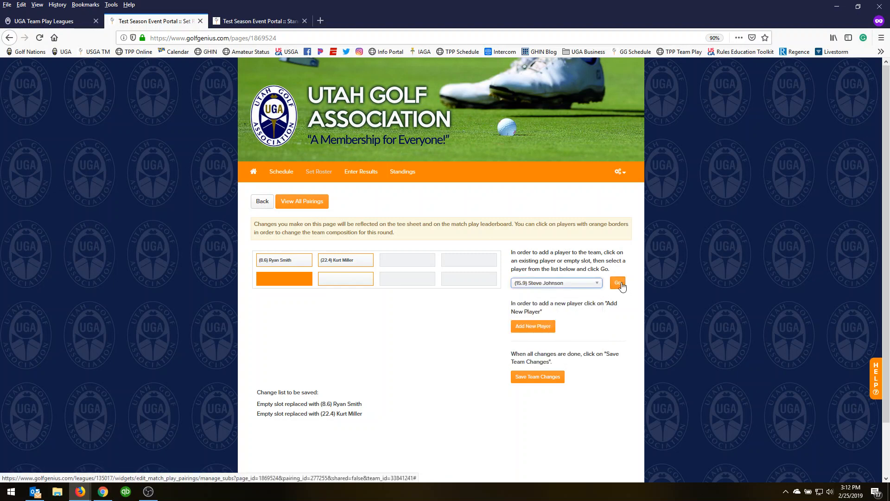
{"action": "left_click", "coordinate": [622, 287]}
Search for a new player by another last name and add the matching player with the 14.1 handicap index to the team
{"action": "left_click", "coordinate": [565, 285]}
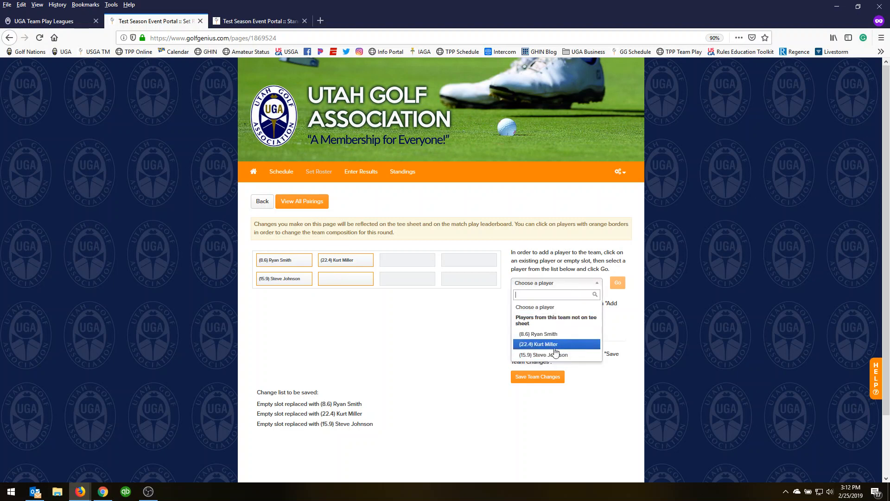
{"action": "left_click", "coordinate": [617, 333]}
{"action": "left_click", "coordinate": [535, 327]}
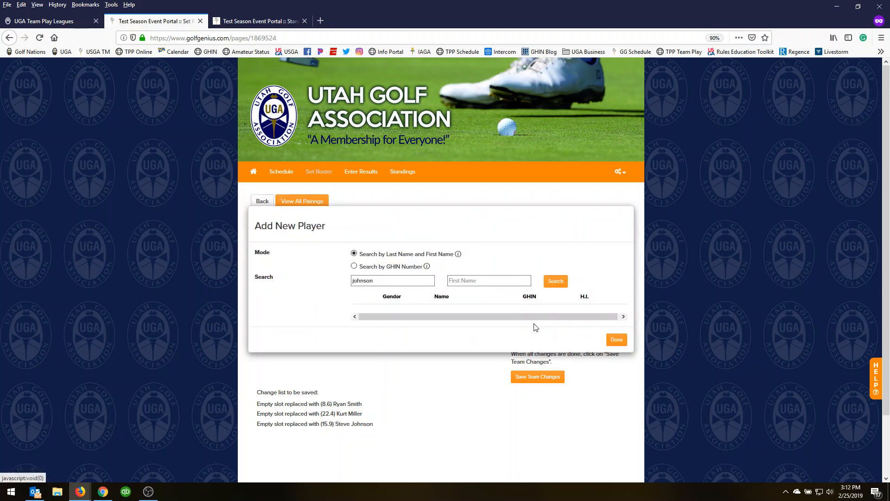
{"action": "left_click", "coordinate": [372, 282]}
{"action": "double_click", "coordinate": [372, 283]}
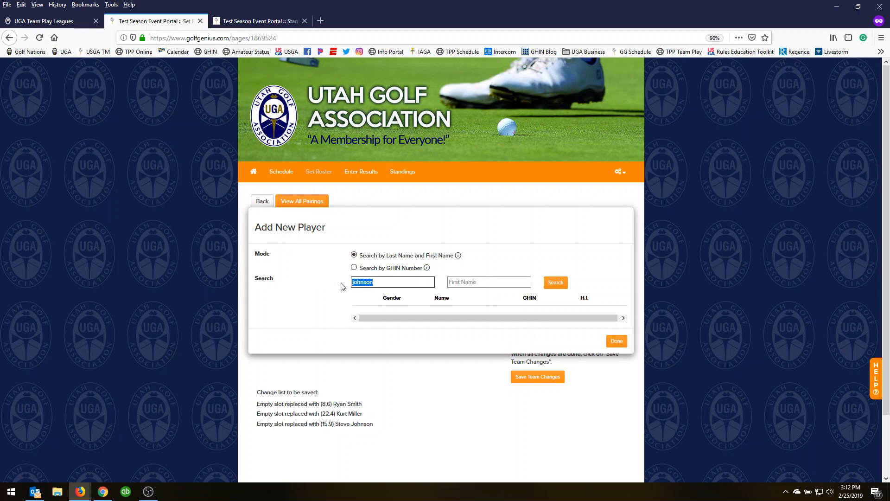
{"action": "key", "text": "BackSpace"}
{"action": "type", "text": "white"}
{"action": "left_click", "coordinate": [548, 281]}
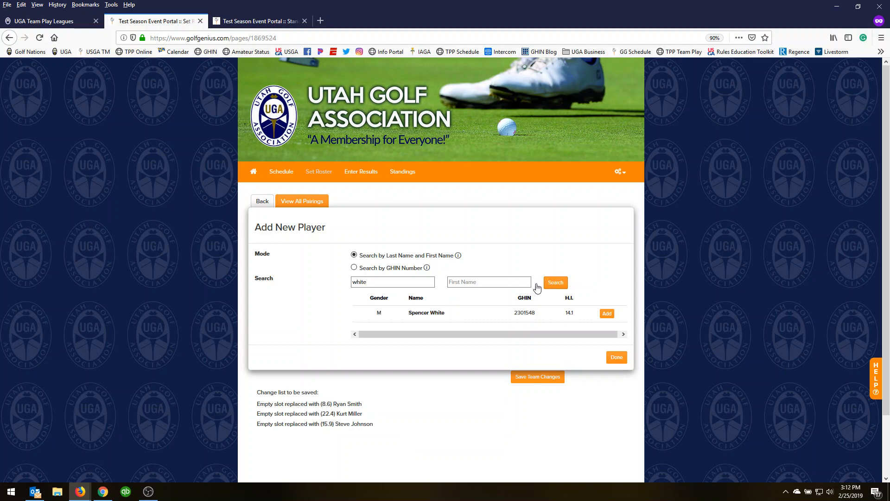
{"action": "left_click", "coordinate": [608, 314]}
{"action": "left_click", "coordinate": [617, 341]}
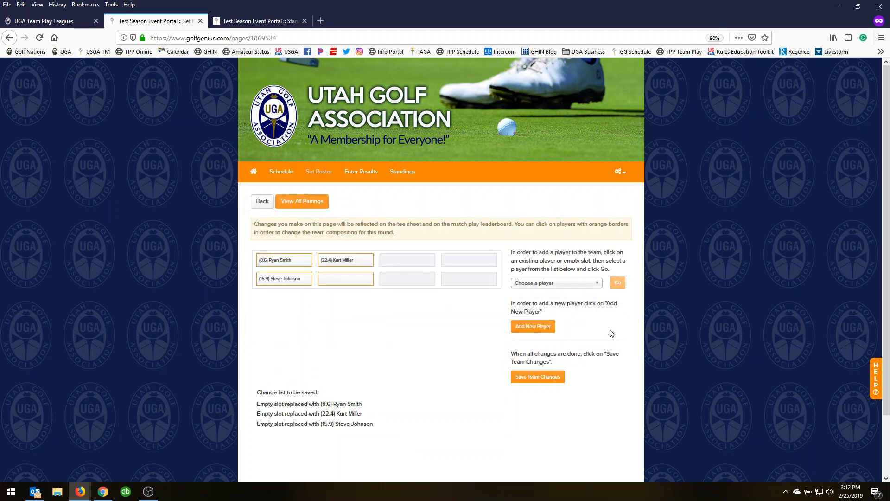
{"action": "left_click", "coordinate": [541, 327]}
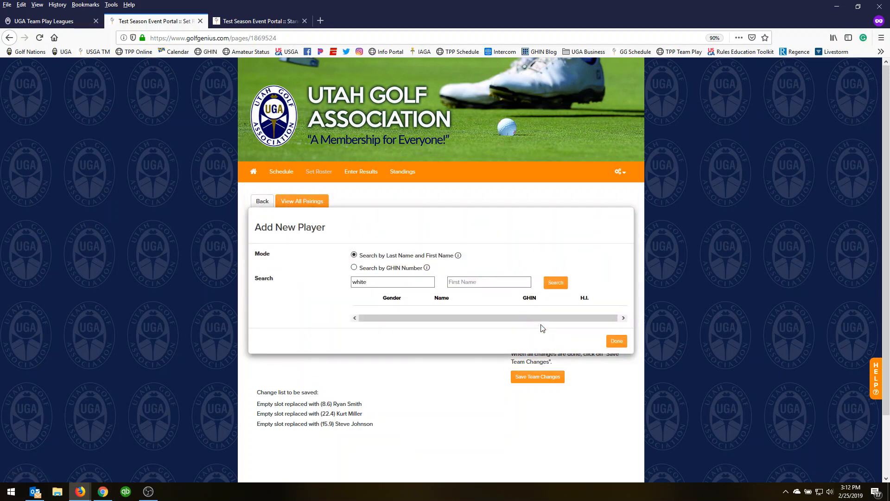
{"action": "left_click", "coordinate": [614, 341]}
Assign the player with the 14.1 handicap index to the remaining lower-row slot and save the team changes
{"action": "left_click", "coordinate": [583, 285]}
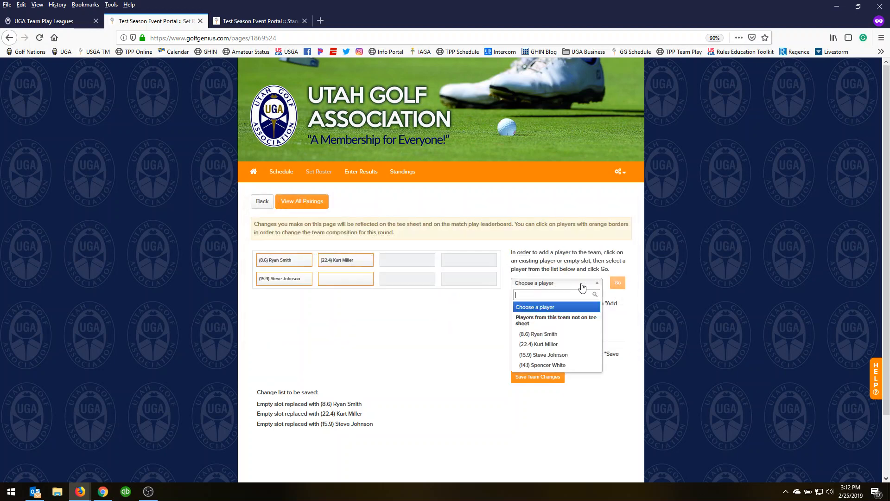
{"action": "left_click", "coordinate": [362, 280]}
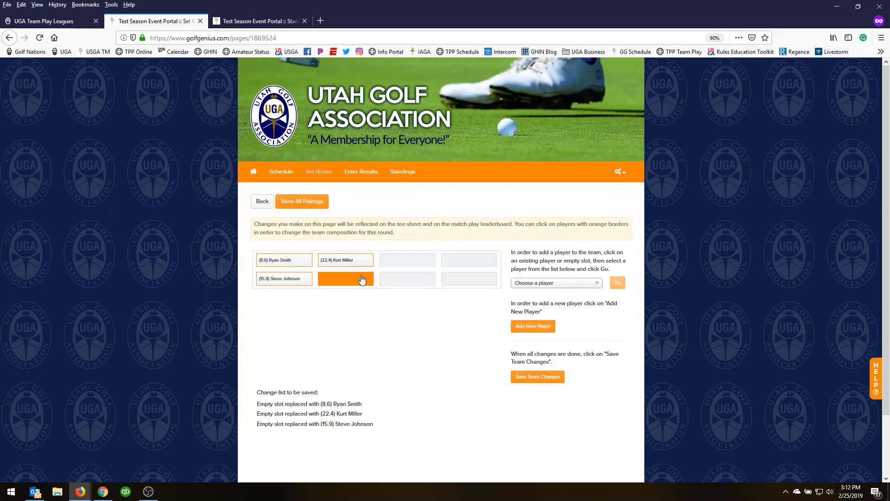
{"action": "left_click", "coordinate": [556, 281]}
{"action": "left_click", "coordinate": [562, 365]}
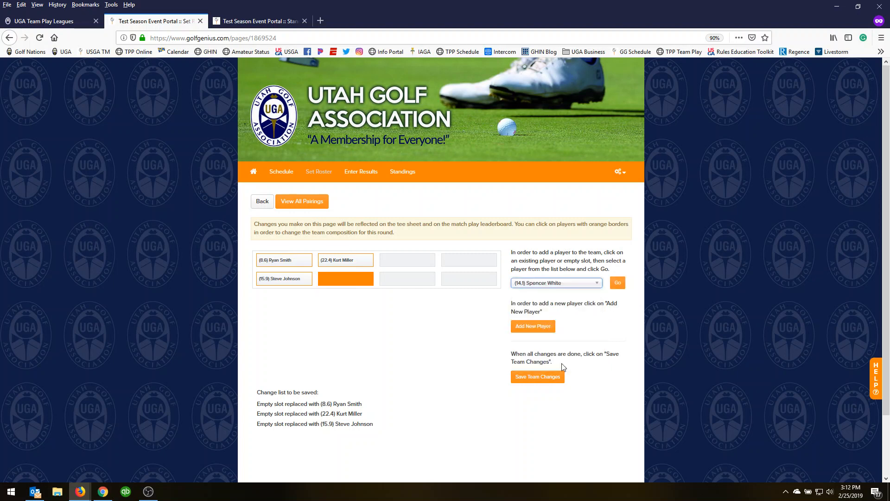
{"action": "left_click", "coordinate": [619, 284]}
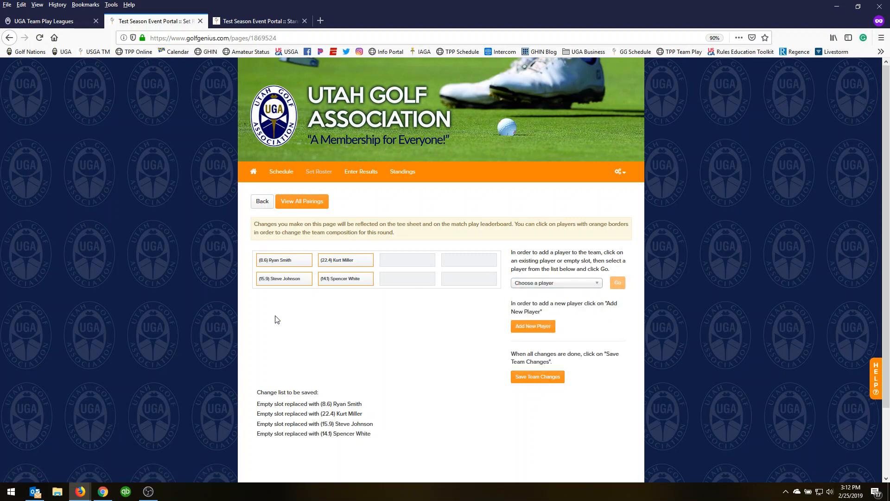
{"action": "left_click", "coordinate": [549, 377]}
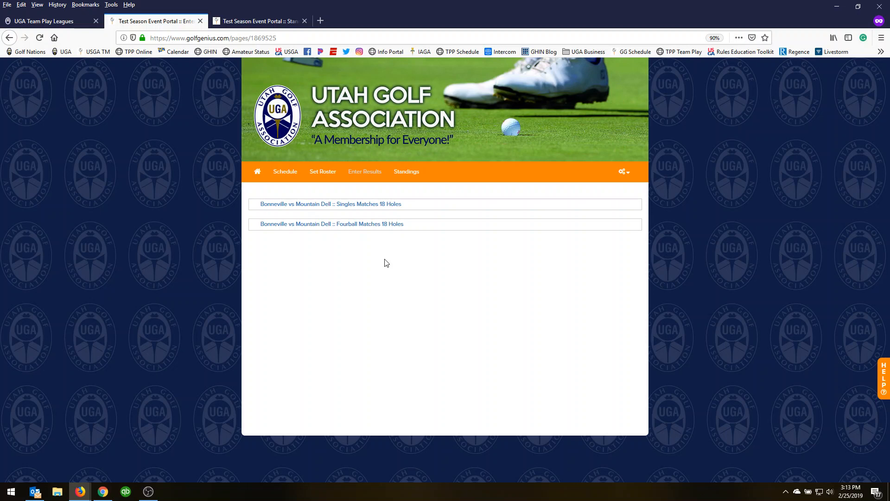
In the Bonneville vs Mountain Dell singles results, enter points of 3 to 0 for the first match and 1.5 each for the second
{"action": "left_click", "coordinate": [349, 205]}
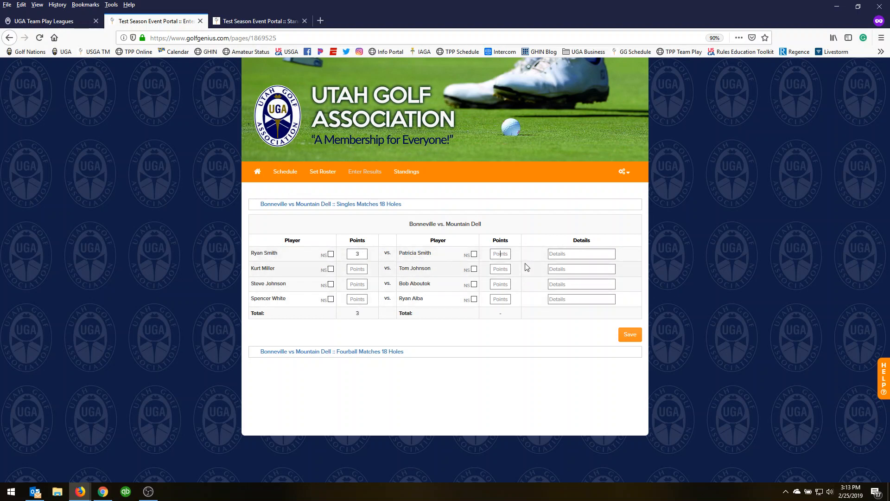
{"action": "type", "text": "0"}
{"action": "left_click", "coordinate": [357, 269]}
{"action": "type", "text": "1.5"}
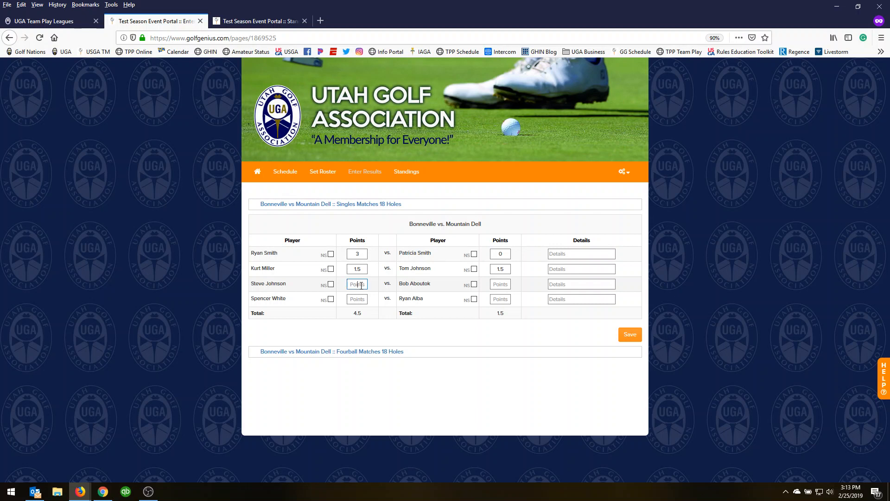
Enter singles points of 2 to 1 for the third match and 1 to 2 for the fourth, and check the team totals
{"action": "type", "text": "2"}
{"action": "left_click", "coordinate": [361, 301]}
{"action": "type", "text": "1"}
{"action": "left_click", "coordinate": [499, 301]}
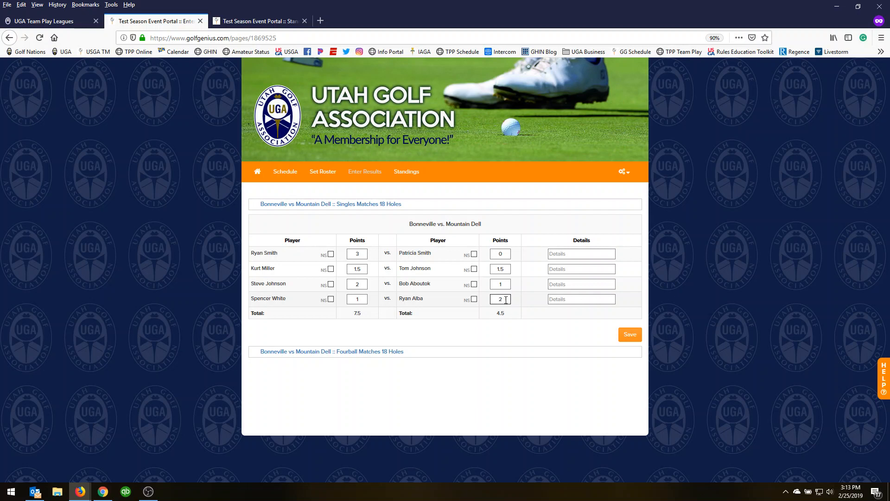
{"action": "left_click", "coordinate": [496, 299]}
{"action": "double_click", "coordinate": [356, 313]}
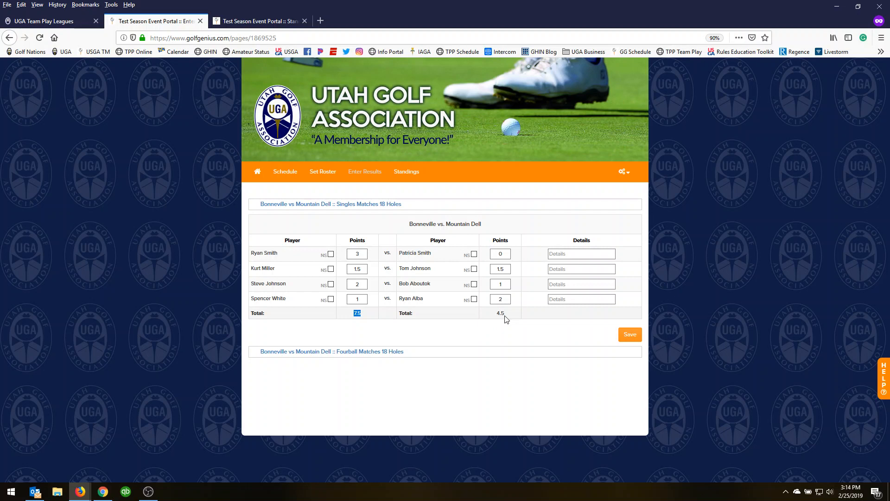
Enter the fourball points as 2.5 to 0.5 for the first pairing and 2 to 1 for the second, and save the results
{"action": "left_click", "coordinate": [367, 354]}
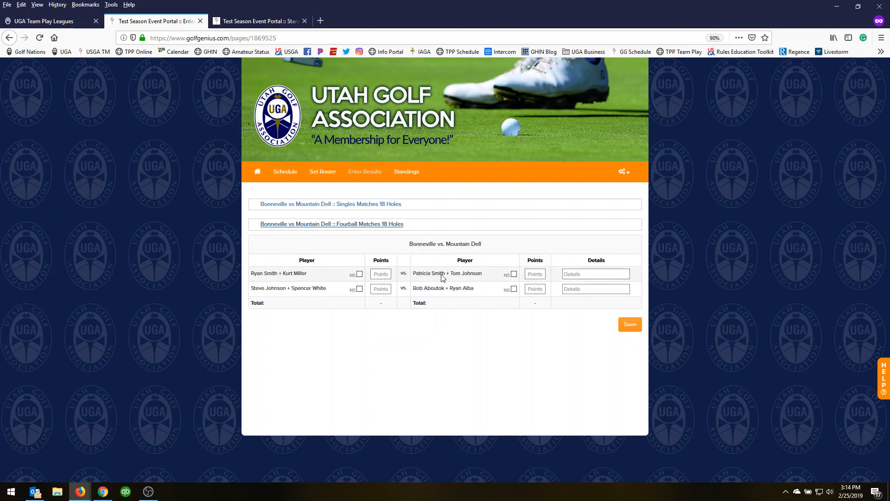
{"action": "left_click", "coordinate": [384, 276]}
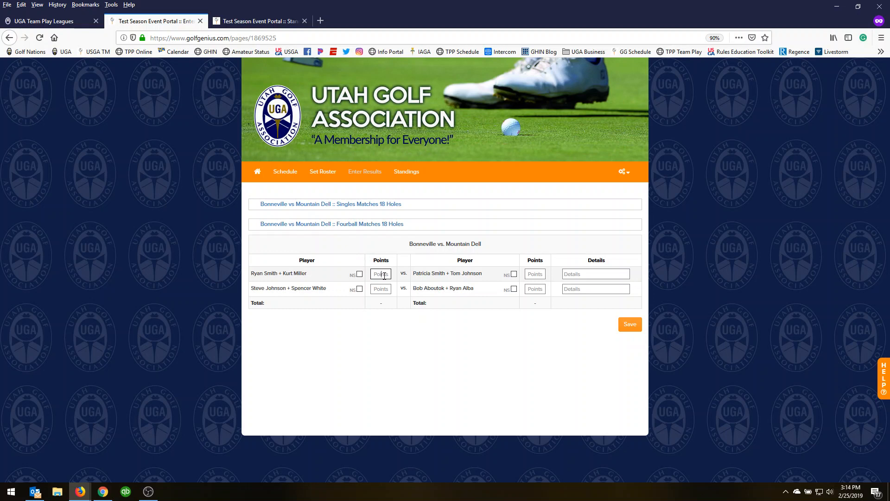
{"action": "type", "text": "2.5"}
{"action": "left_click", "coordinate": [539, 274]}
{"action": "left_click", "coordinate": [385, 289]}
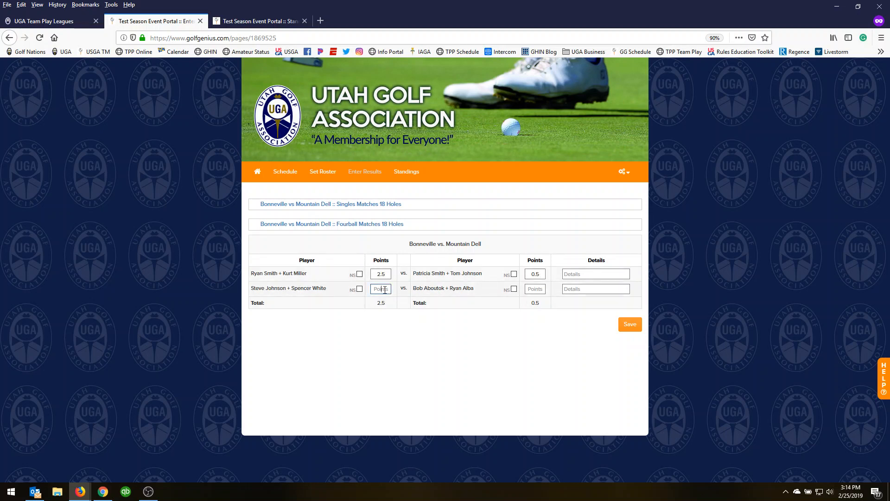
{"action": "type", "text": "2"}
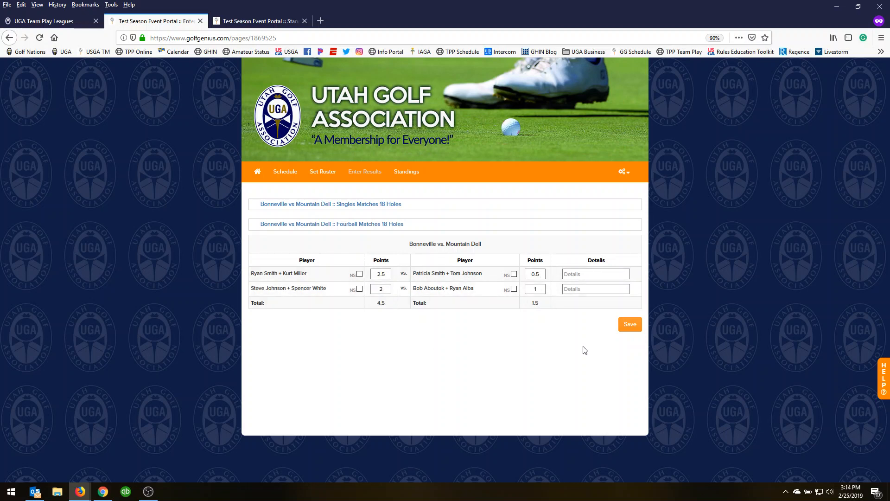
{"action": "left_click", "coordinate": [631, 326]}
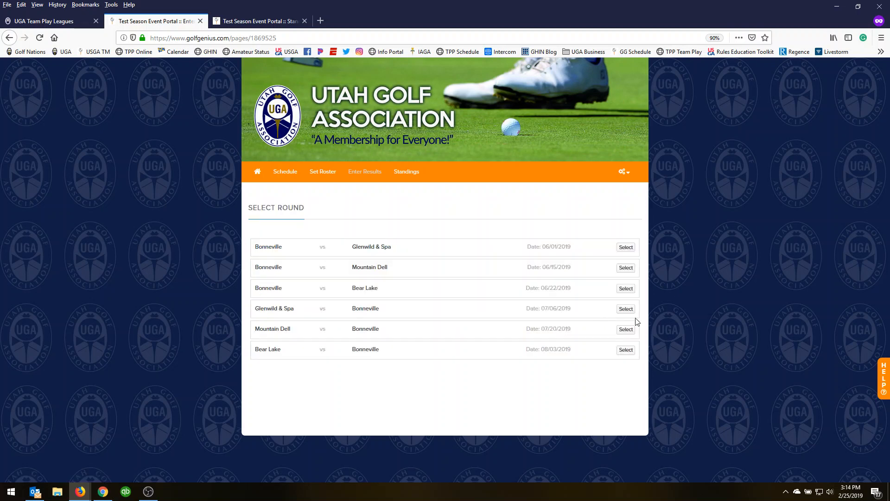
Review the division standings and the detailed results of the June 15 Bonneville vs Mountain Dell match in the schedule
{"action": "left_click", "coordinate": [402, 176]}
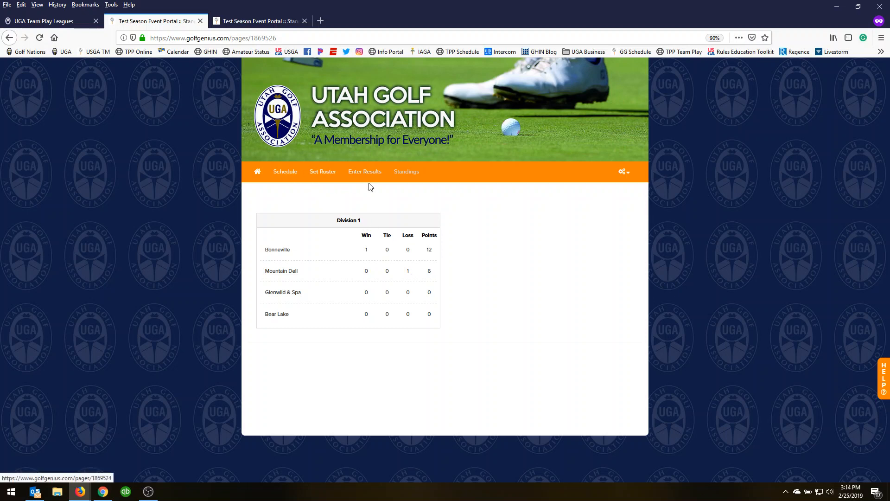
{"action": "left_click", "coordinate": [290, 172]}
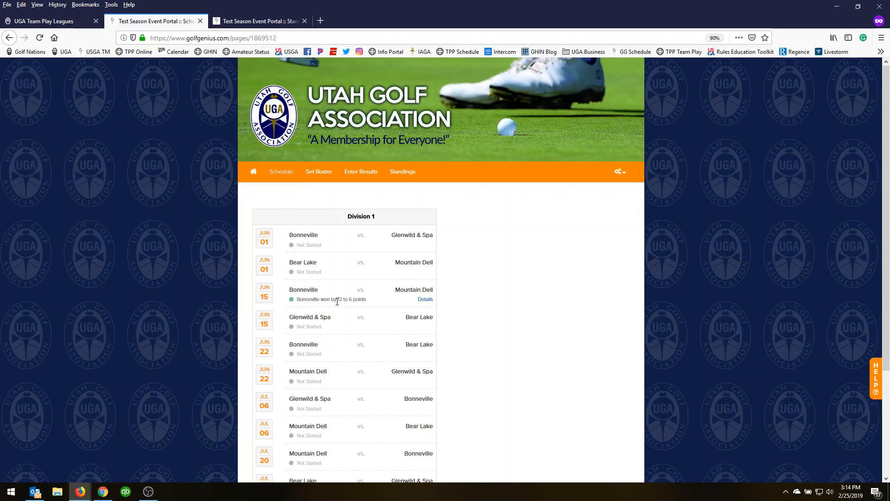
{"action": "left_click", "coordinate": [426, 300]}
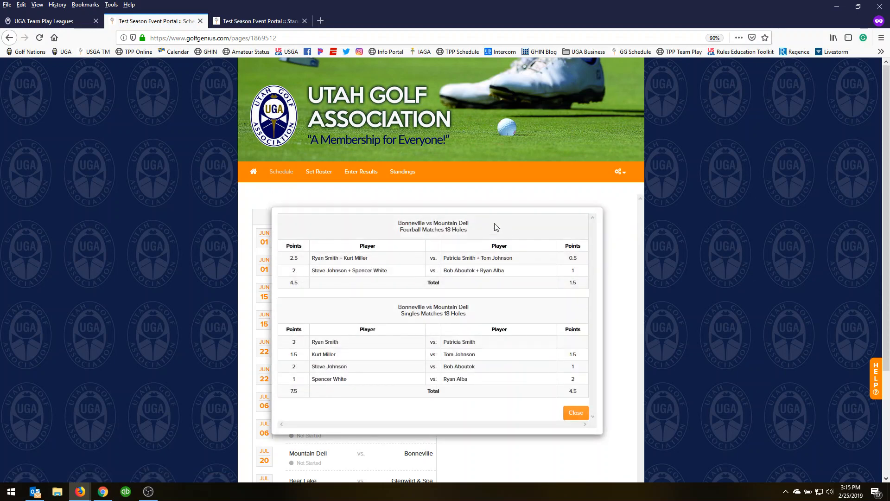
{"action": "left_click", "coordinate": [575, 413]}
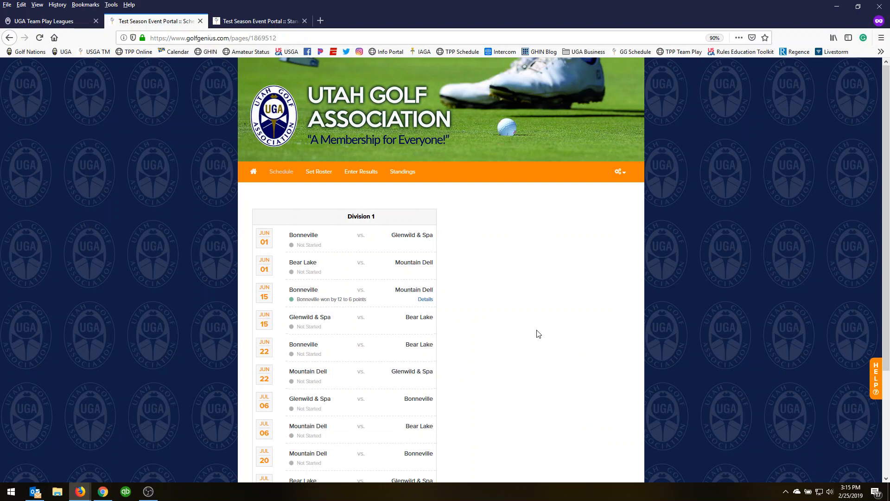